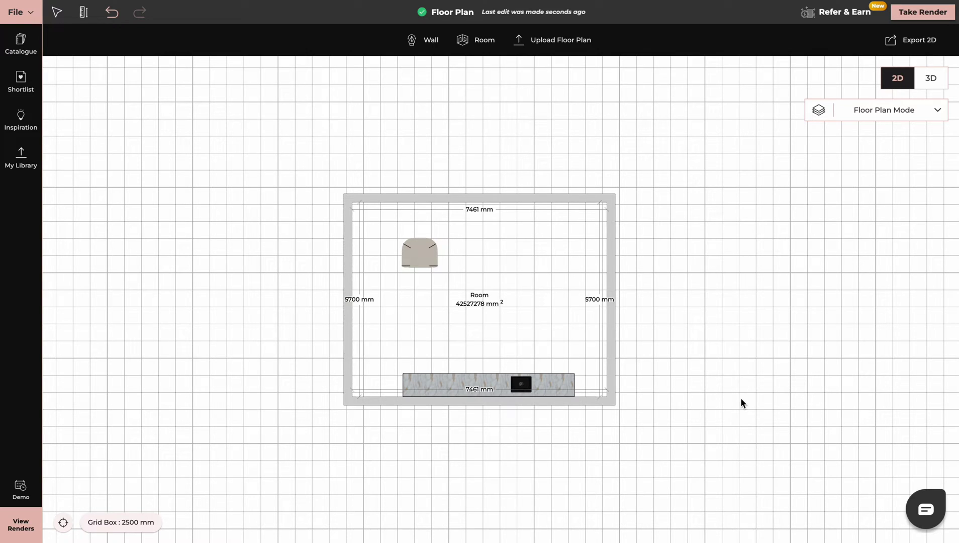
# Inspect the top wall's properties, then close them and deselect the wall
pyautogui.click(531, 199)
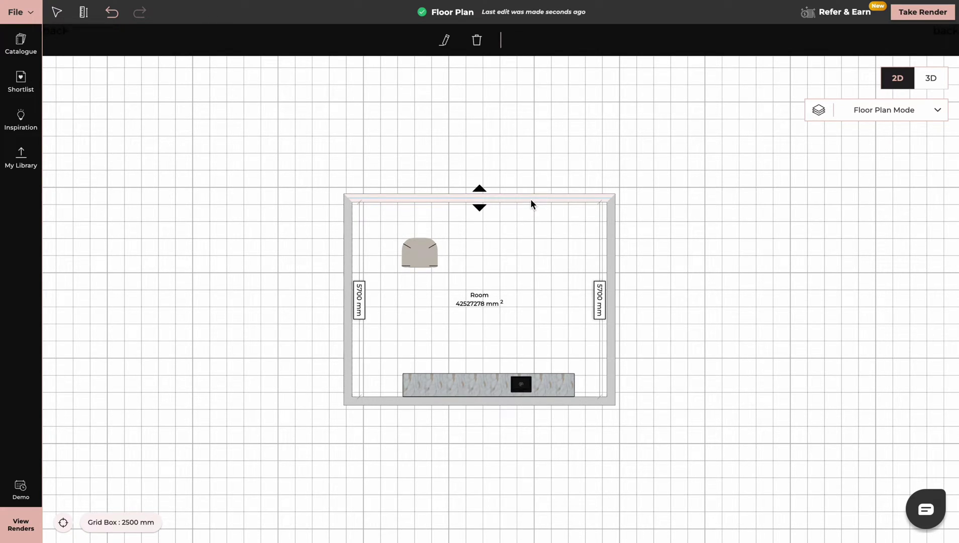
pyautogui.click(445, 40)
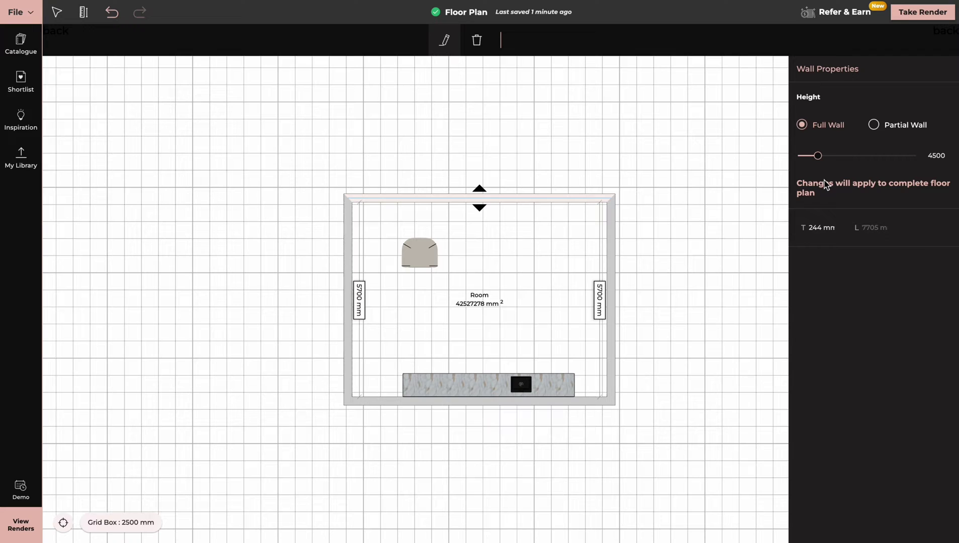
pyautogui.click(743, 168)
# Switch to Ceiling Plan mode and show Wooden Ceiling designs under Building Elements > Ceiling Designs
pyautogui.click(937, 110)
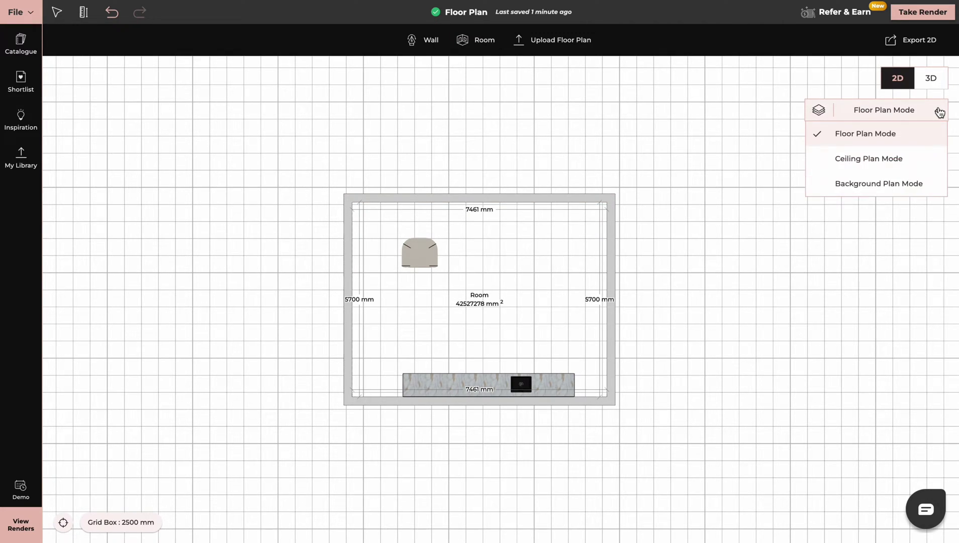
pyautogui.click(855, 157)
pyautogui.click(20, 46)
pyautogui.click(80, 274)
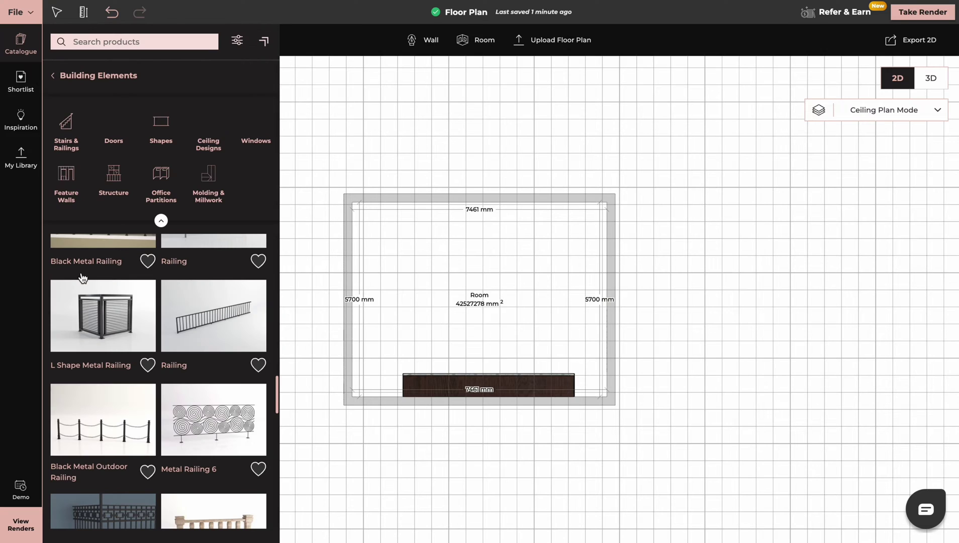
pyautogui.click(208, 124)
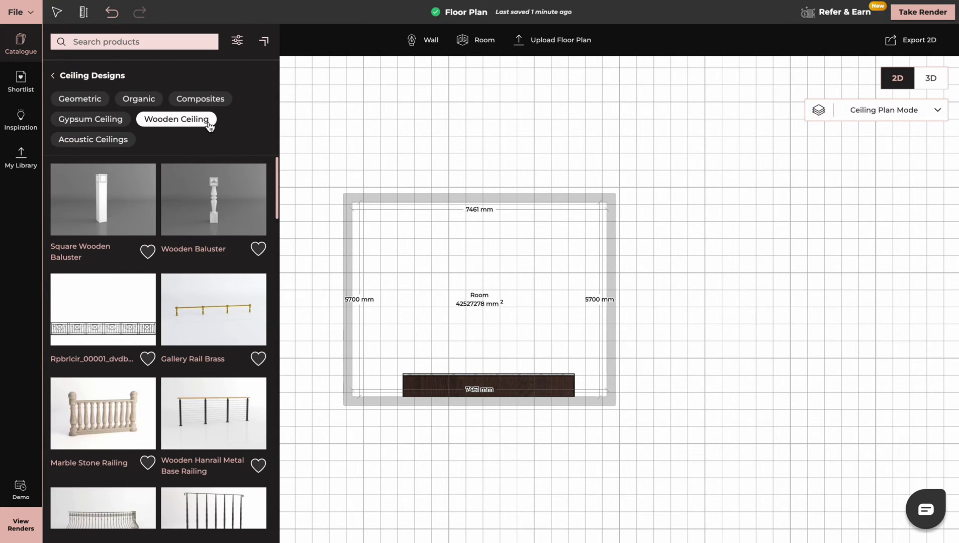
pyautogui.click(179, 121)
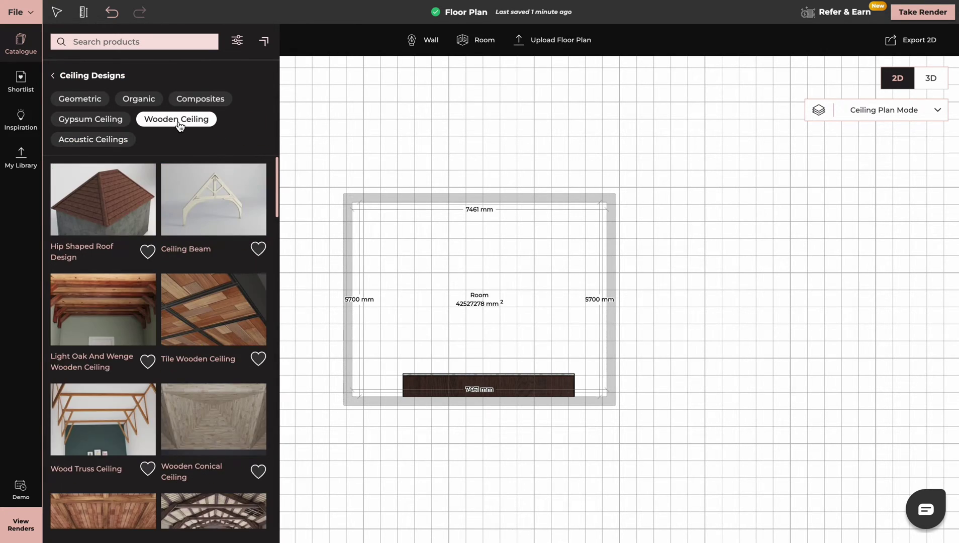
pyautogui.scroll(-3, 197, 337)
pyautogui.scroll(-3, 197, 337)
pyautogui.scroll(-3, 199, 338)
pyautogui.scroll(-3, 197, 337)
pyautogui.scroll(-2, 197, 339)
pyautogui.scroll(-1, 206, 345)
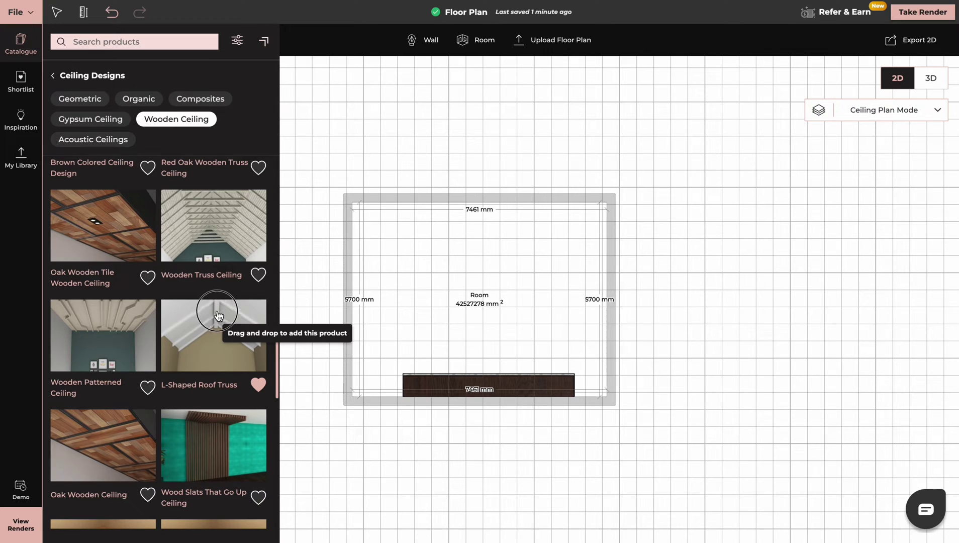
# Place the L-Shaped Roof Truss ceiling and stretch its edges out to all four walls
pyautogui.moveTo(214, 315); pyautogui.dragTo(483, 291)
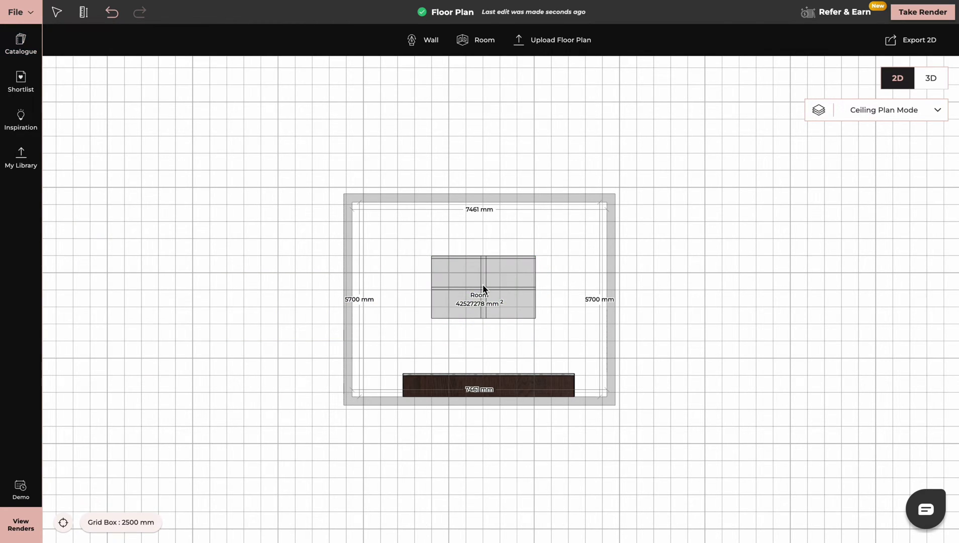
pyautogui.click(483, 284)
pyautogui.click(444, 40)
pyautogui.moveTo(483, 257); pyautogui.dragTo(477, 201)
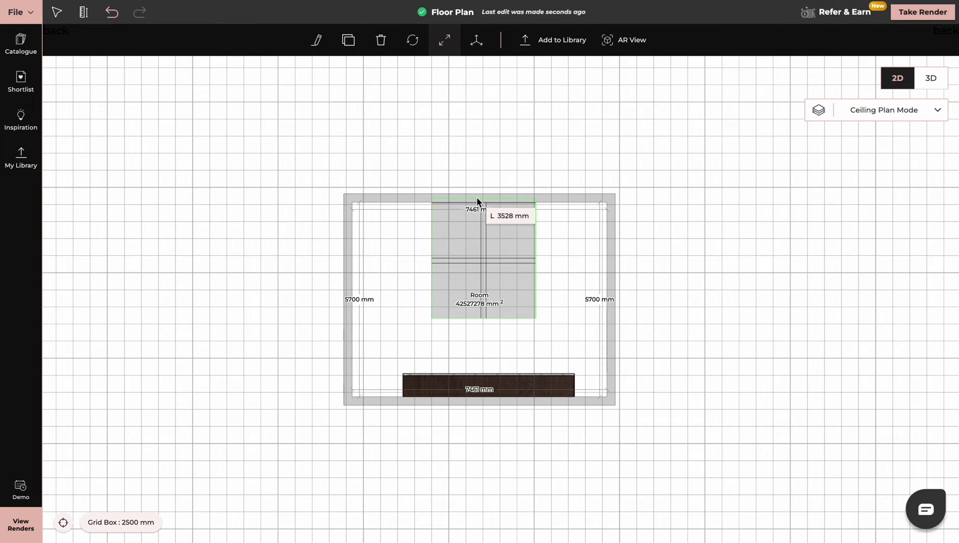
pyautogui.moveTo(432, 261); pyautogui.dragTo(349, 264)
pyautogui.moveTo(534, 260); pyautogui.dragTo(607, 264)
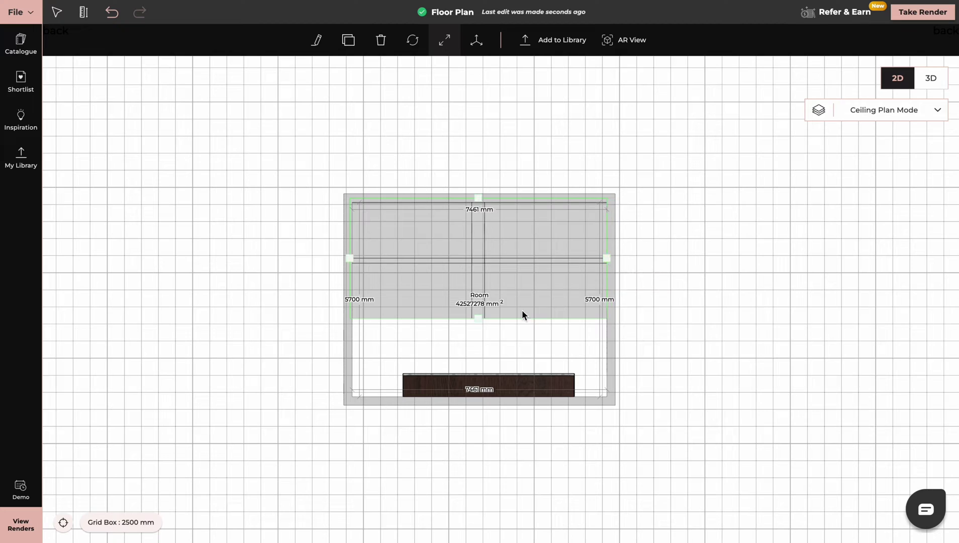
pyautogui.moveTo(478, 318); pyautogui.dragTo(477, 398)
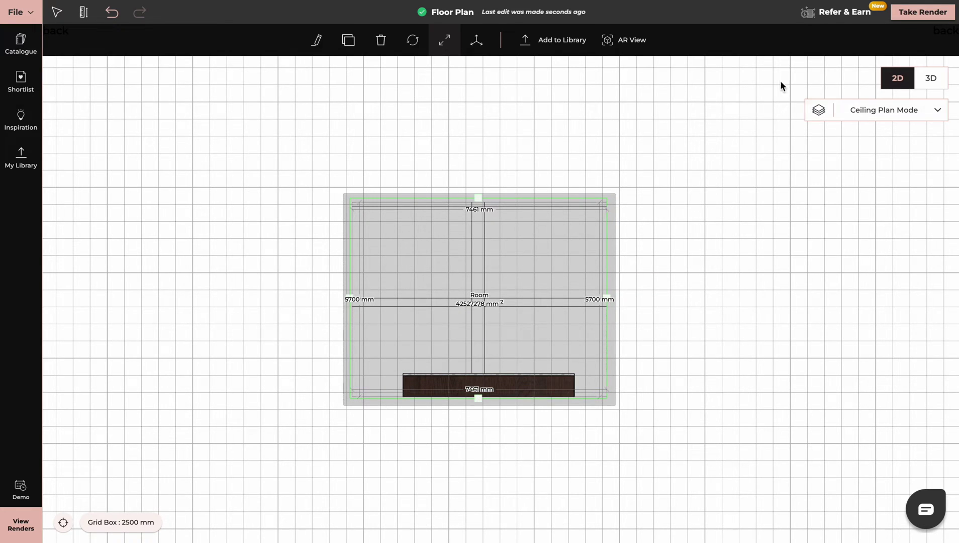
# Set the roof truss ceiling's height to 1600 mm and switch to the 3D view
pyautogui.click(318, 41)
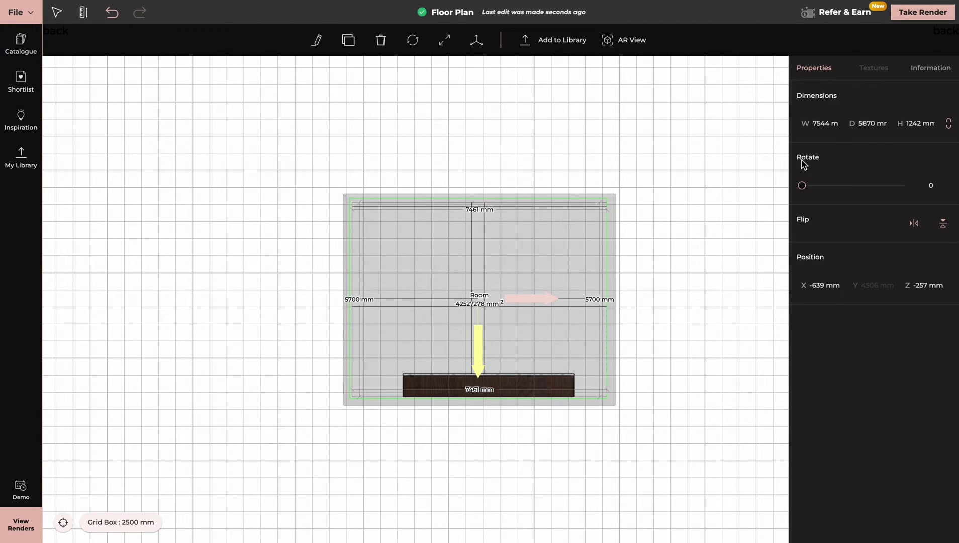
pyautogui.click(919, 123)
pyautogui.write('1600')
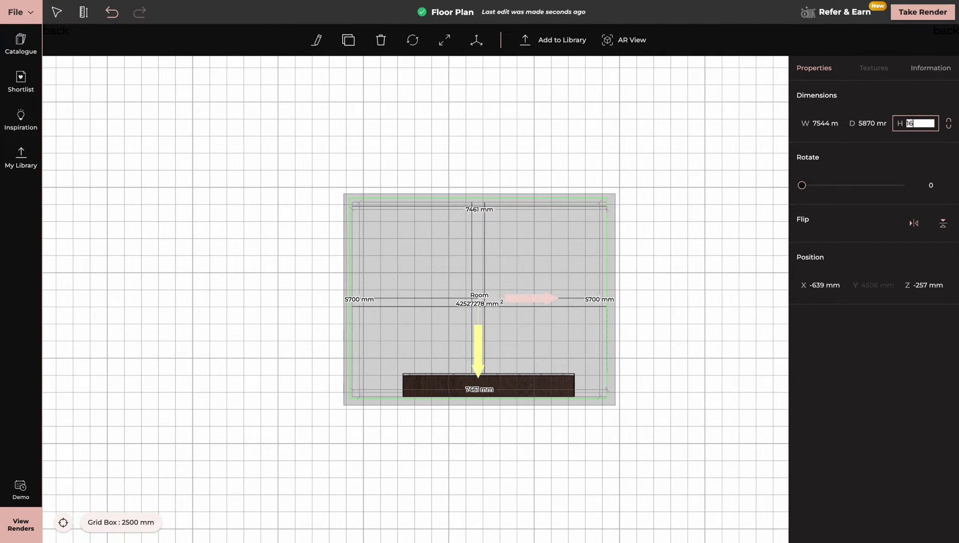
pyautogui.click(736, 147)
pyautogui.click(929, 84)
# Apply shortlisted Walnut Wood to the central ceiling beam, then delete the truss ceiling
pyautogui.moveTo(518, 274)
pyautogui.mouseDown()
pyautogui.moveTo(516, 369)
pyautogui.moveTo(507, 345)
pyautogui.mouseUp()
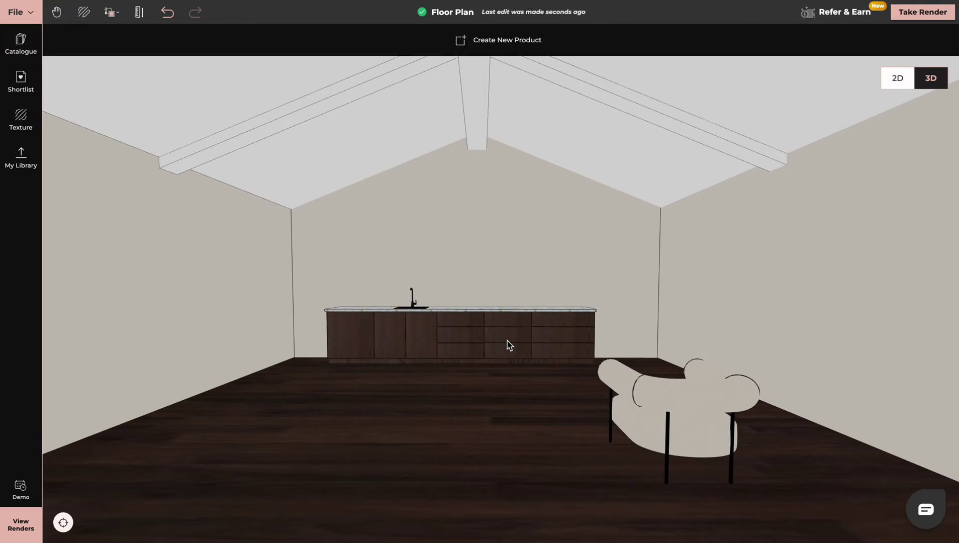
pyautogui.moveTo(508, 282); pyautogui.dragTo(508, 329)
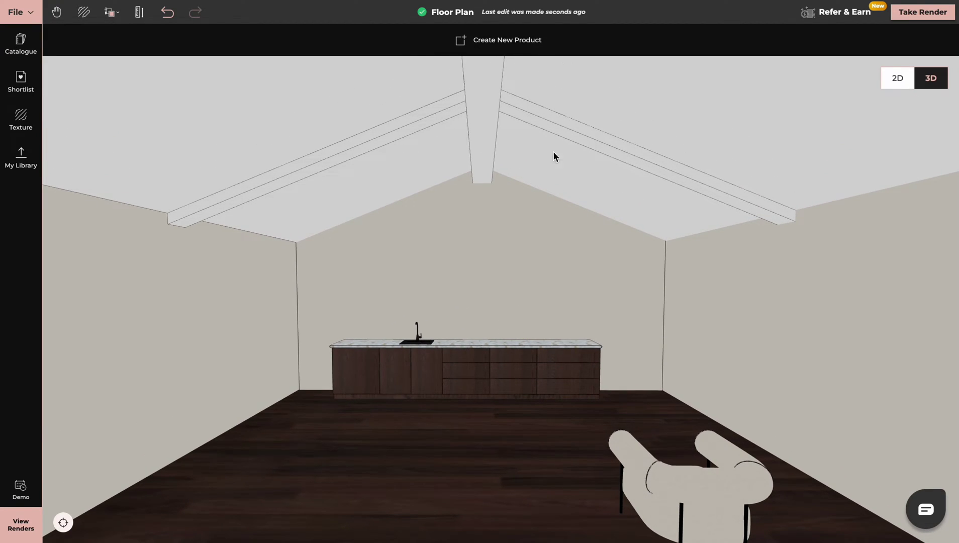
pyautogui.click(21, 81)
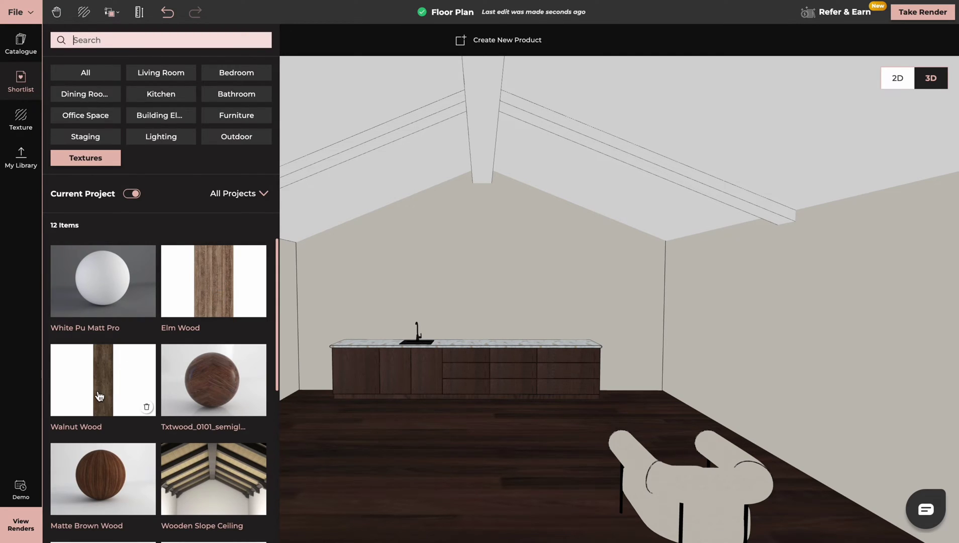
pyautogui.moveTo(99, 396); pyautogui.dragTo(481, 111)
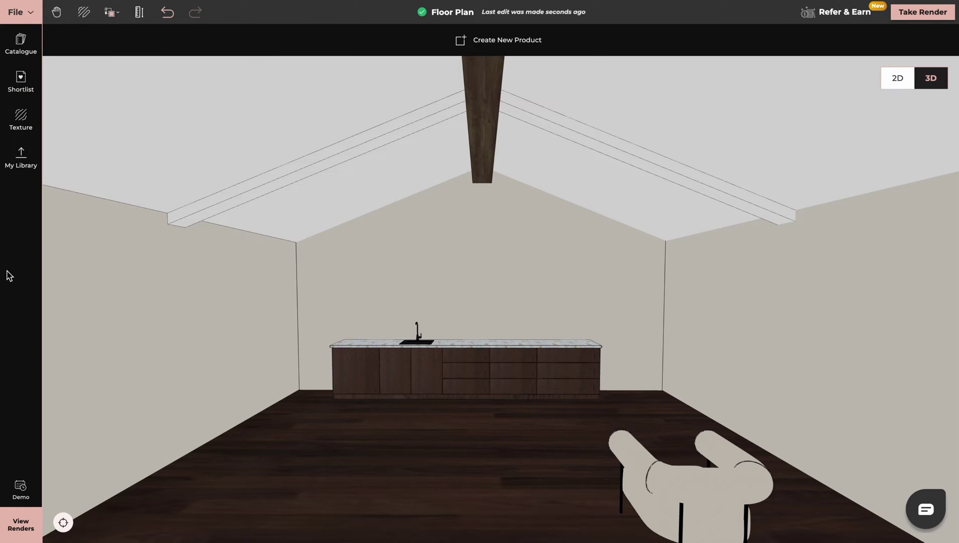
pyautogui.press('Delete')
# Place the ceiling-docked triangular shape against the upper-left wall and select it
pyautogui.click(21, 49)
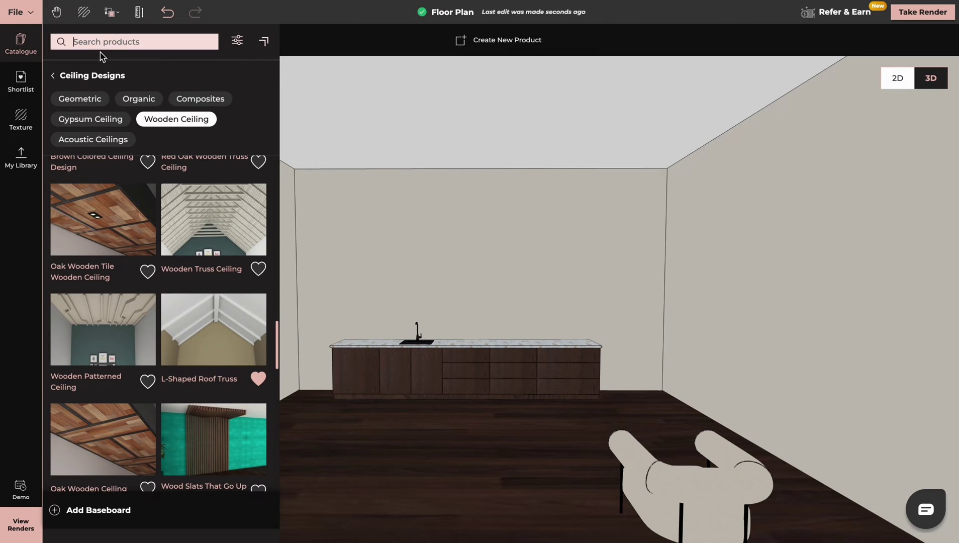
pyautogui.write('cked t')
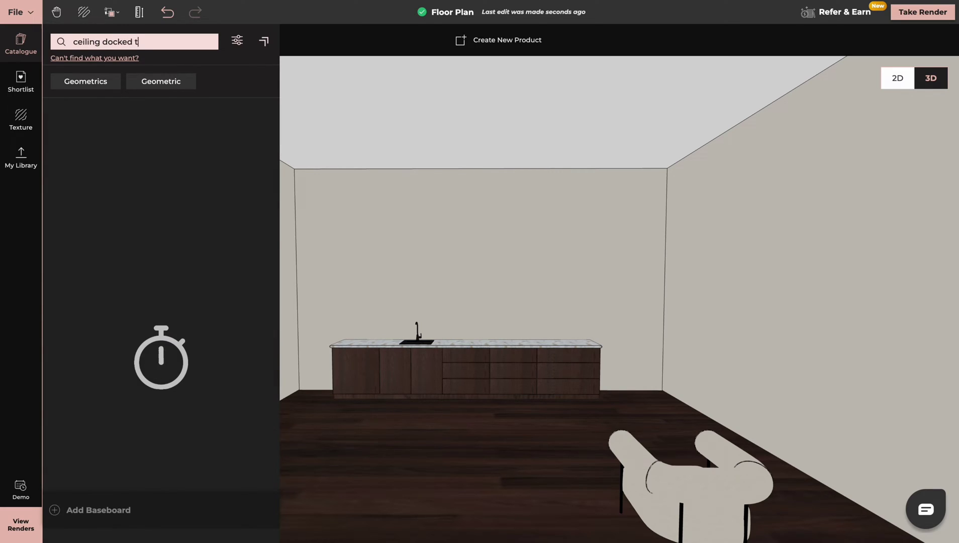
pyautogui.write('riangle')
pyautogui.scroll(-5, 127, 242)
pyautogui.click(217, 414)
pyautogui.click(325, 140)
pyautogui.click(333, 187)
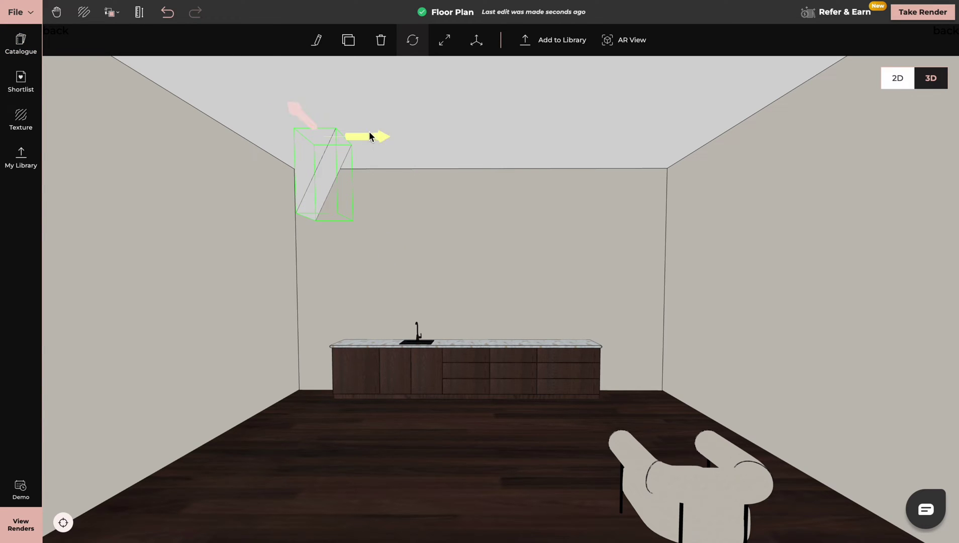
# Widen the triangular ceiling shape to the right and leftward to the wall edge
pyautogui.moveTo(368, 132); pyautogui.dragTo(322, 133)
pyautogui.moveTo(390, 166); pyautogui.dragTo(404, 201)
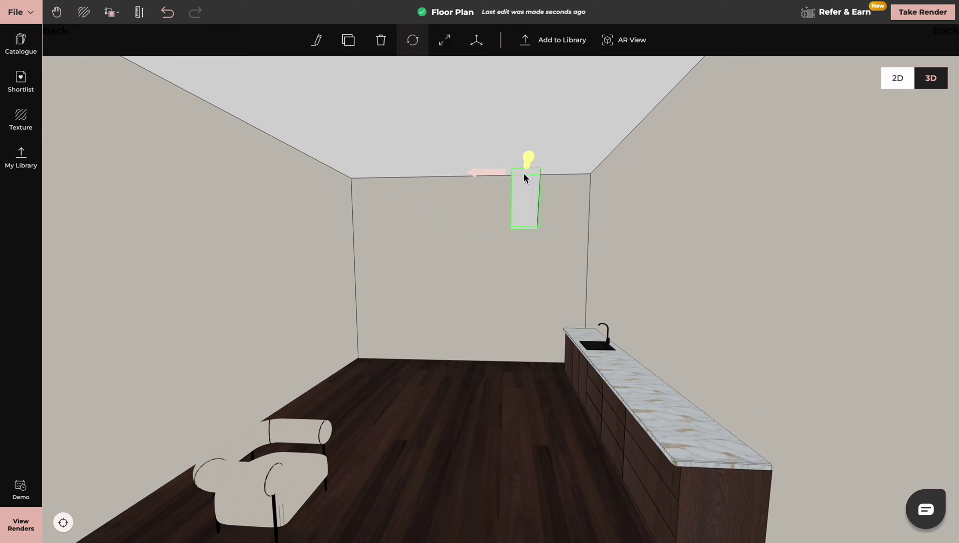
pyautogui.click(445, 39)
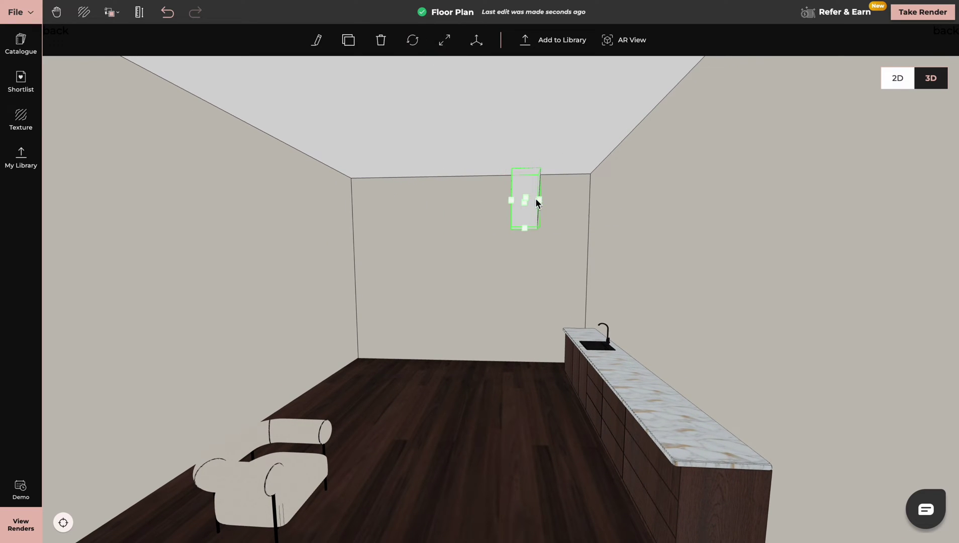
pyautogui.moveTo(536, 198); pyautogui.dragTo(594, 198)
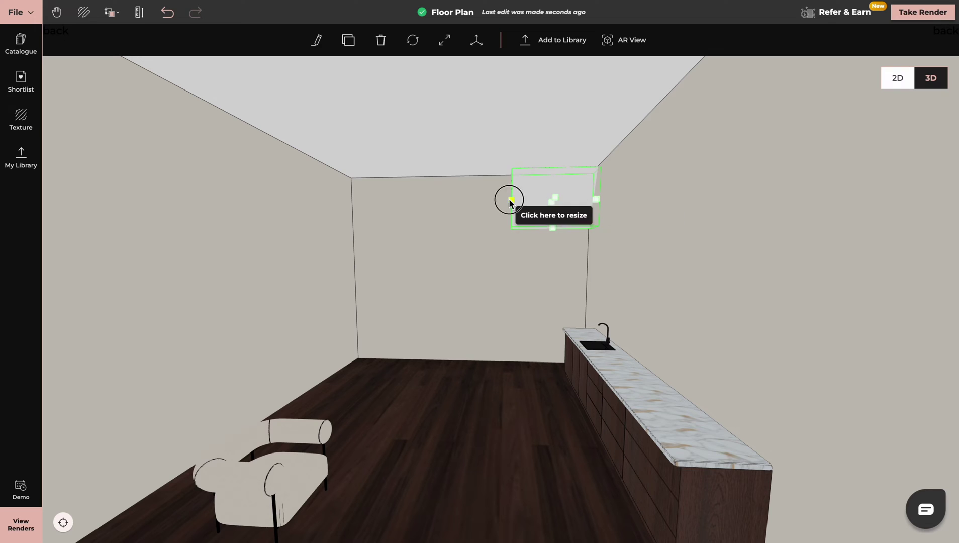
pyautogui.moveTo(510, 203); pyautogui.dragTo(337, 203)
# Stretch the piece further along the wall, extend its lower edge and pull in its left edge
pyautogui.moveTo(338, 240); pyautogui.dragTo(439, 254)
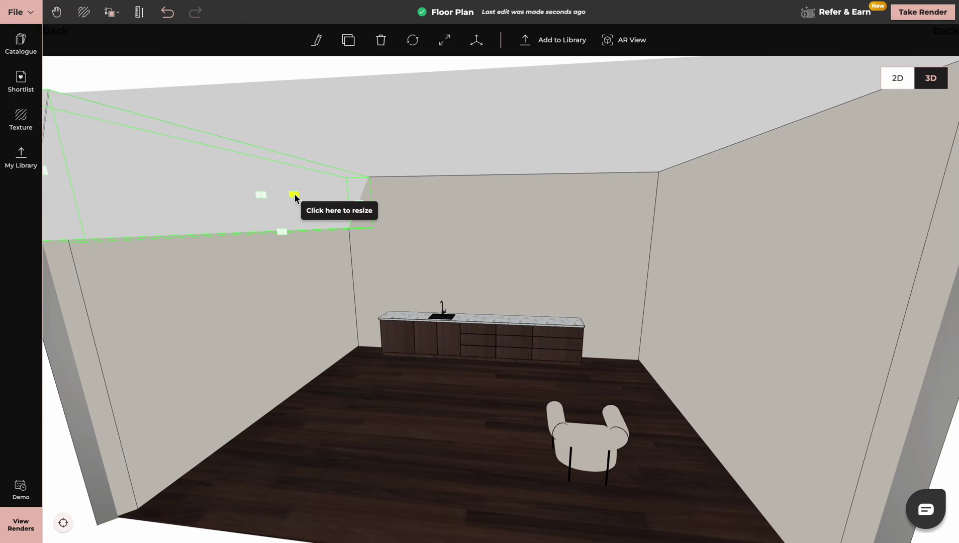
pyautogui.moveTo(295, 195); pyautogui.dragTo(367, 195)
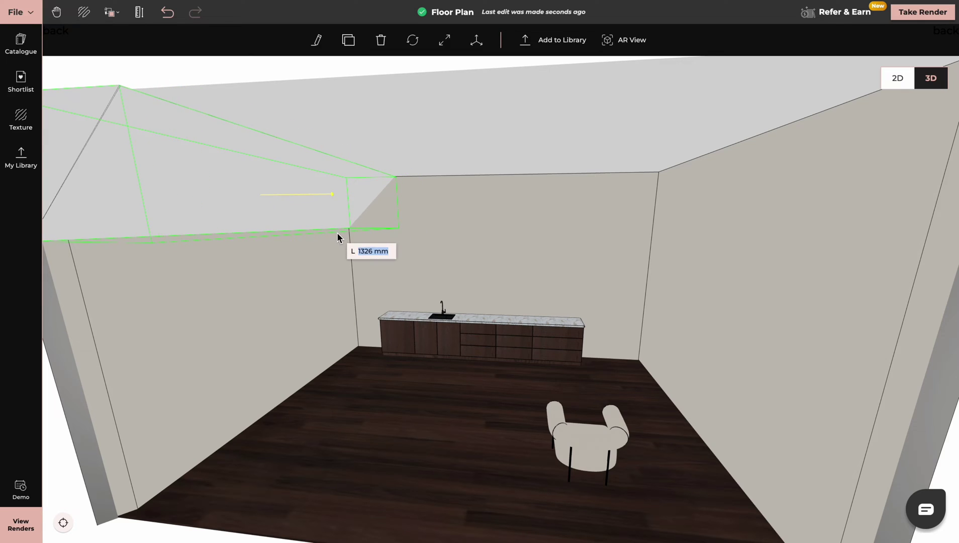
pyautogui.moveTo(366, 195); pyautogui.dragTo(387, 217)
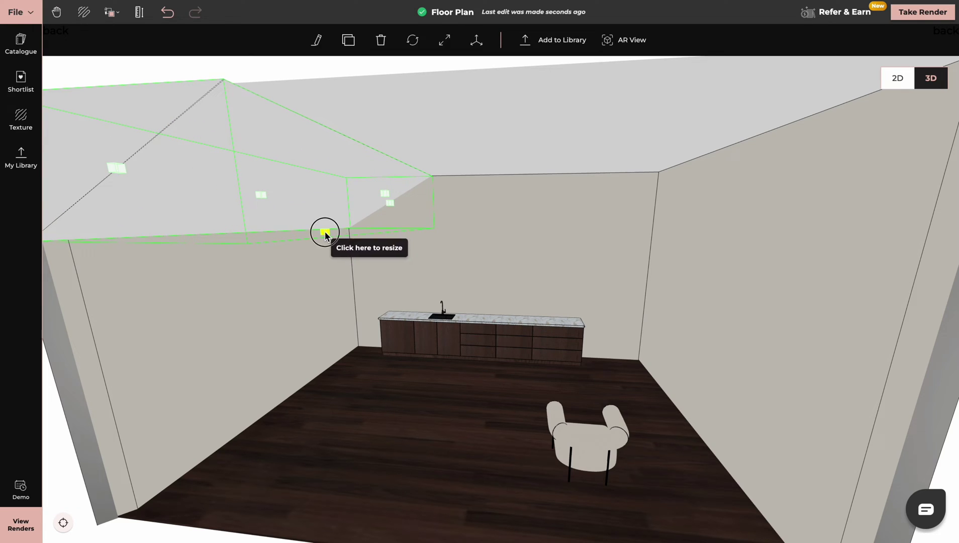
pyautogui.moveTo(325, 230); pyautogui.dragTo(329, 271)
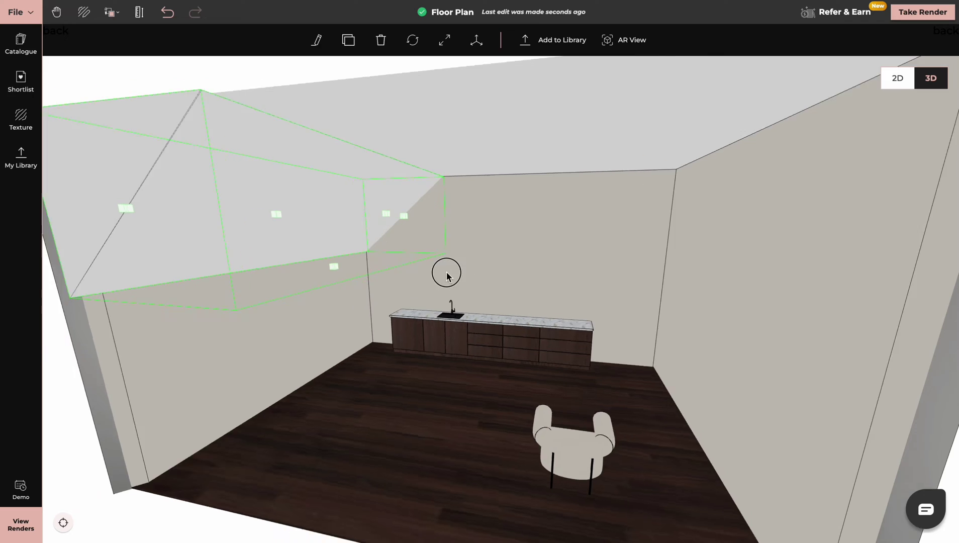
pyautogui.moveTo(443, 272); pyautogui.dragTo(405, 281)
pyautogui.moveTo(240, 213); pyautogui.dragTo(567, 229)
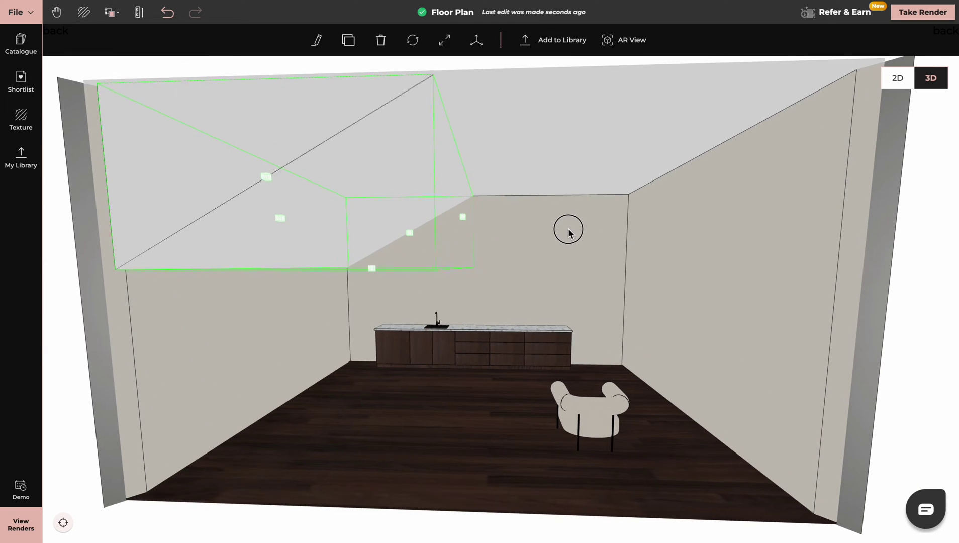
# Clone the sloped ceiling, drop the copy on the right, and flip it vertically
pyautogui.click(347, 39)
pyautogui.click(605, 153)
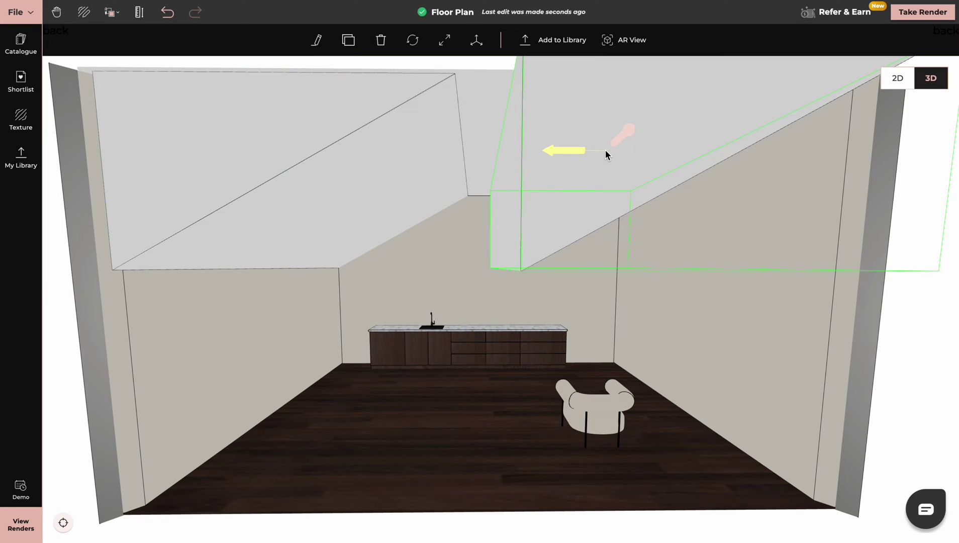
pyautogui.click(316, 40)
pyautogui.click(942, 223)
pyautogui.moveTo(491, 306)
pyautogui.mouseDown()
pyautogui.moveTo(601, 300)
pyautogui.moveTo(563, 231)
pyautogui.mouseUp()
pyautogui.click(505, 196)
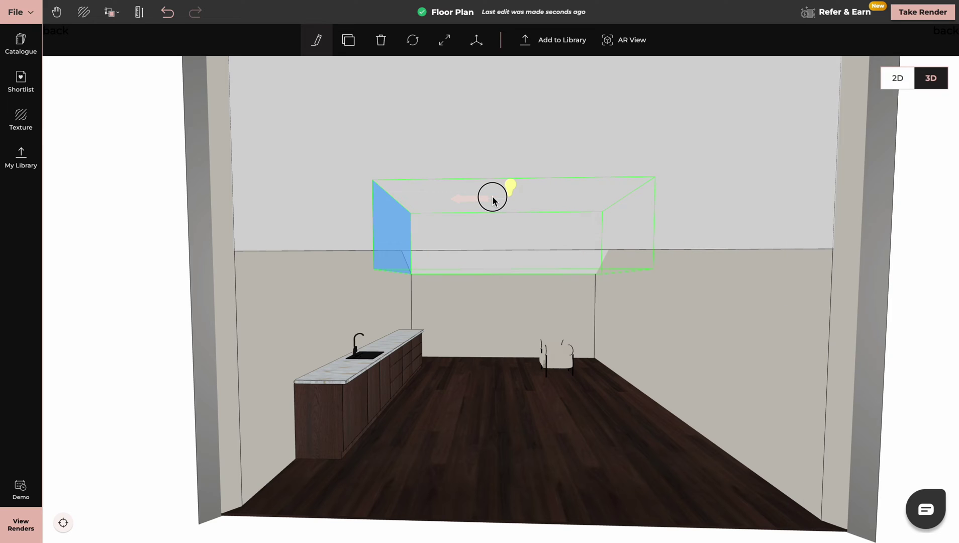
# Resize the flipped copy to 3726 mm length so its slope meets the ridge
pyautogui.moveTo(492, 200); pyautogui.dragTo(587, 339)
pyautogui.click(444, 39)
pyautogui.moveTo(494, 212); pyautogui.dragTo(474, 214)
pyautogui.click(444, 39)
pyautogui.click(467, 214)
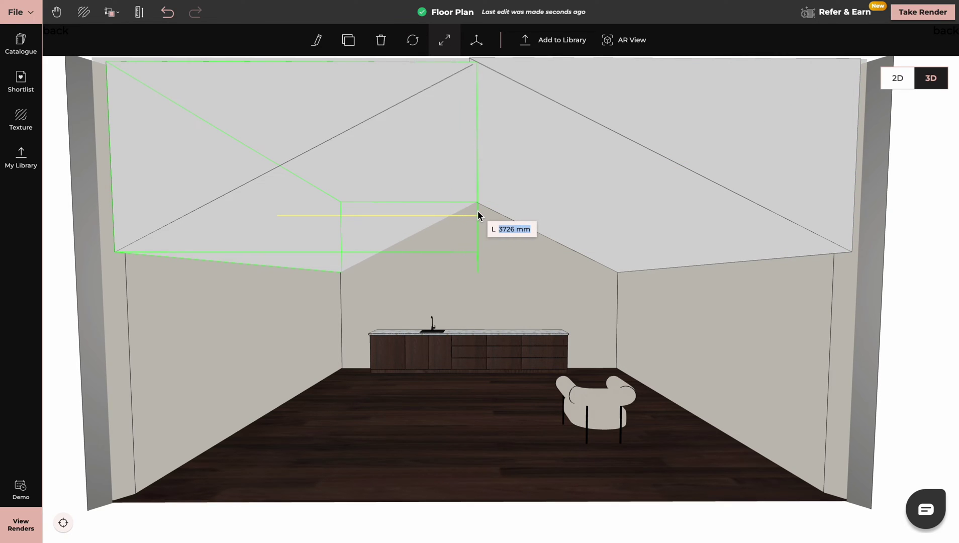
pyautogui.moveTo(514, 225); pyautogui.dragTo(514, 217)
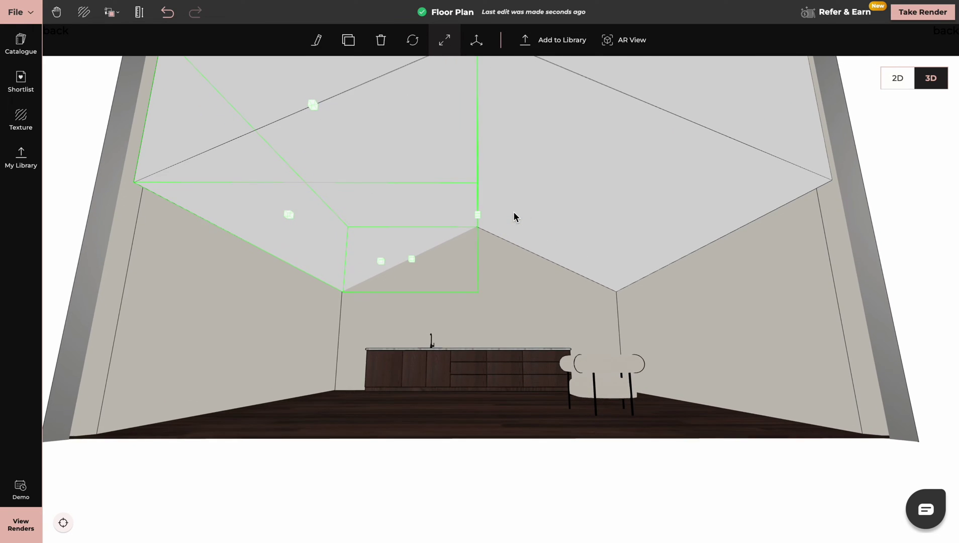
pyautogui.scroll(3, 513, 213)
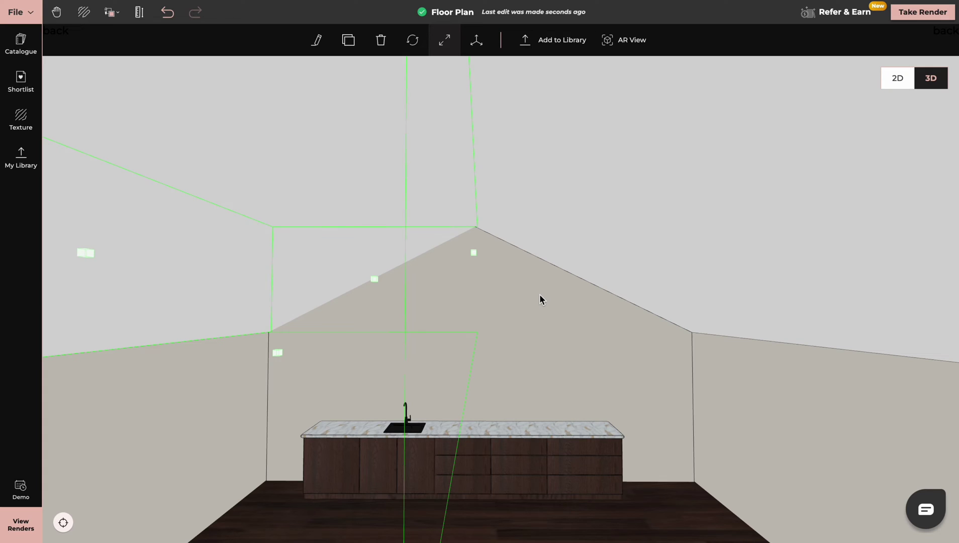
# Delete both sloped ceiling pieces and bring the back wall into focus
pyautogui.click(386, 49)
pyautogui.click(380, 40)
pyautogui.moveTo(488, 305); pyautogui.dragTo(386, 317)
pyautogui.click(354, 305)
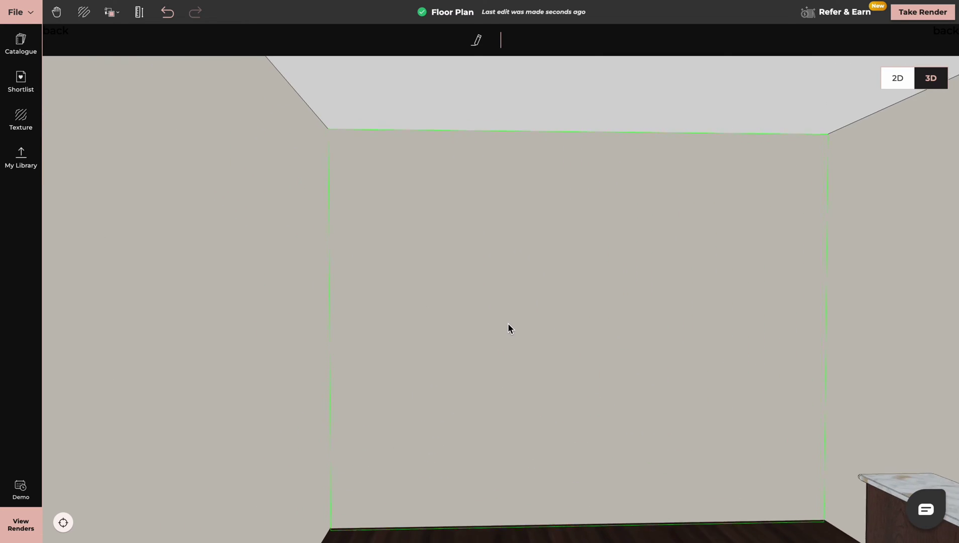
pyautogui.moveTo(503, 324); pyautogui.dragTo(437, 329)
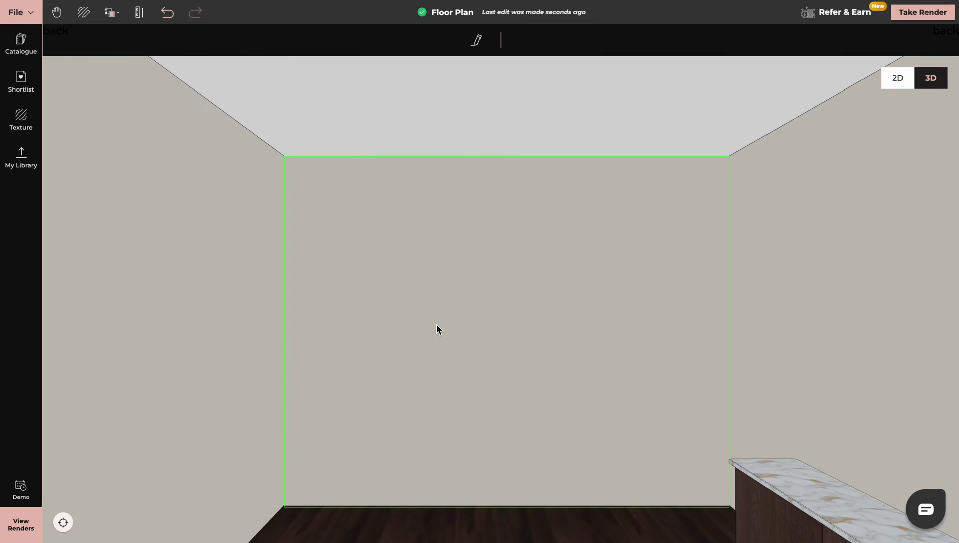
pyautogui.press('Escape')
# Start a new custom product and draw a rectangle across the upper back wall
pyautogui.click(494, 44)
pyautogui.click(24, 85)
pyautogui.click(285, 157)
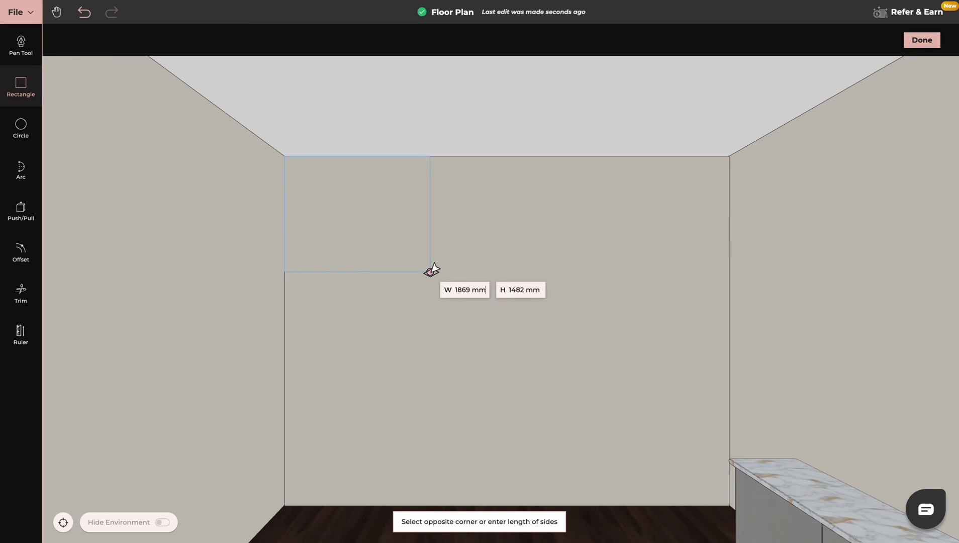
pyautogui.click(719, 307)
pyautogui.moveTo(422, 393); pyautogui.dragTo(527, 397, button='middle')
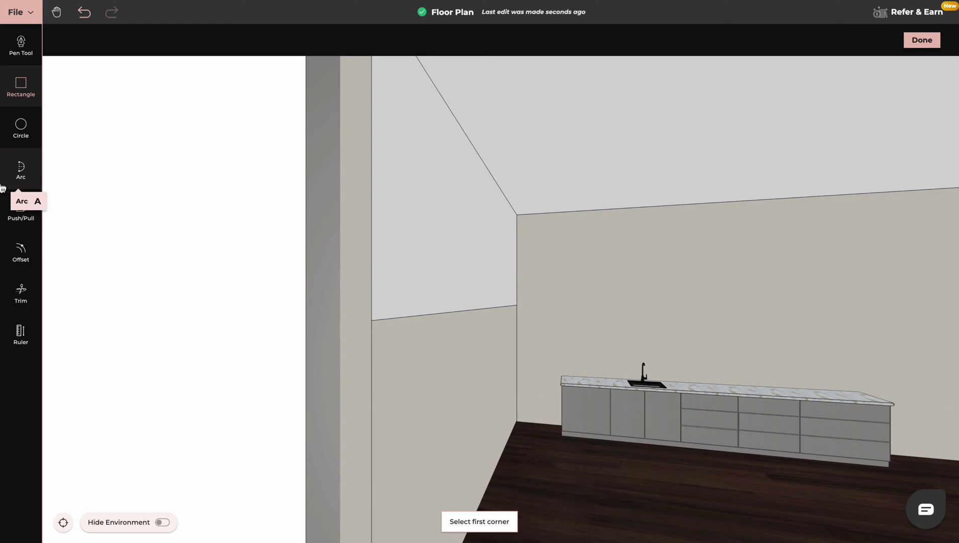
pyautogui.click(21, 210)
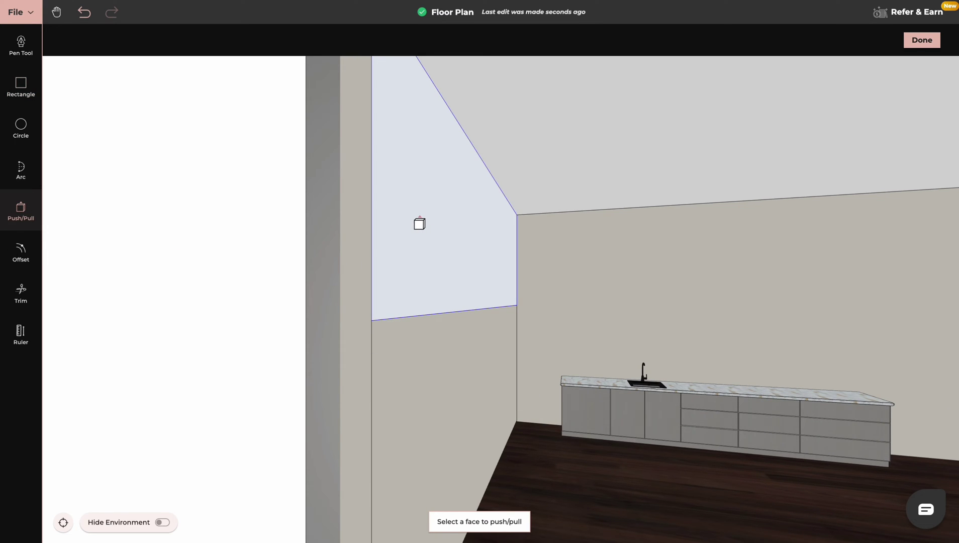
pyautogui.scroll(-5, 524, 300)
pyautogui.scroll(-3, 614, 347)
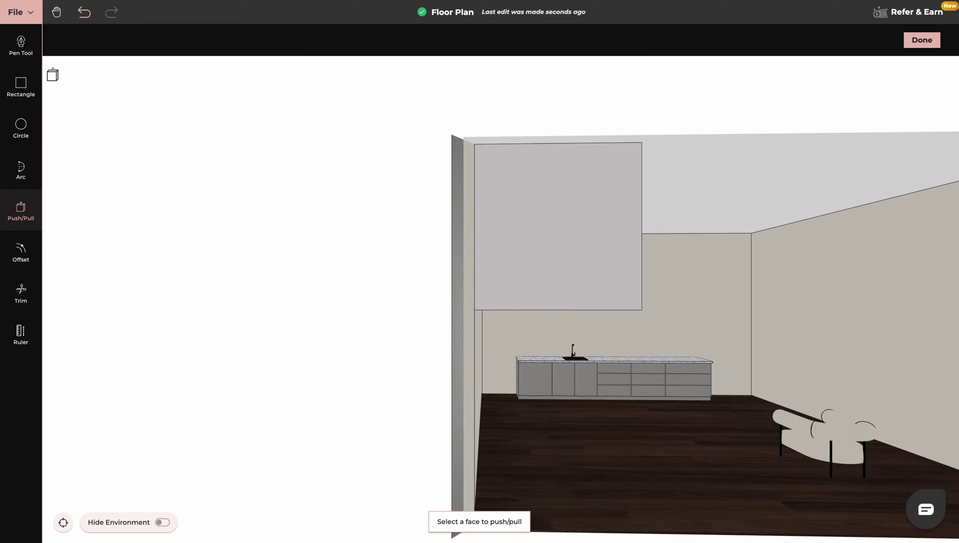
# Draw a diagonal line from the rectangle's top-right corner to its bottom-left corner
pyautogui.click(21, 45)
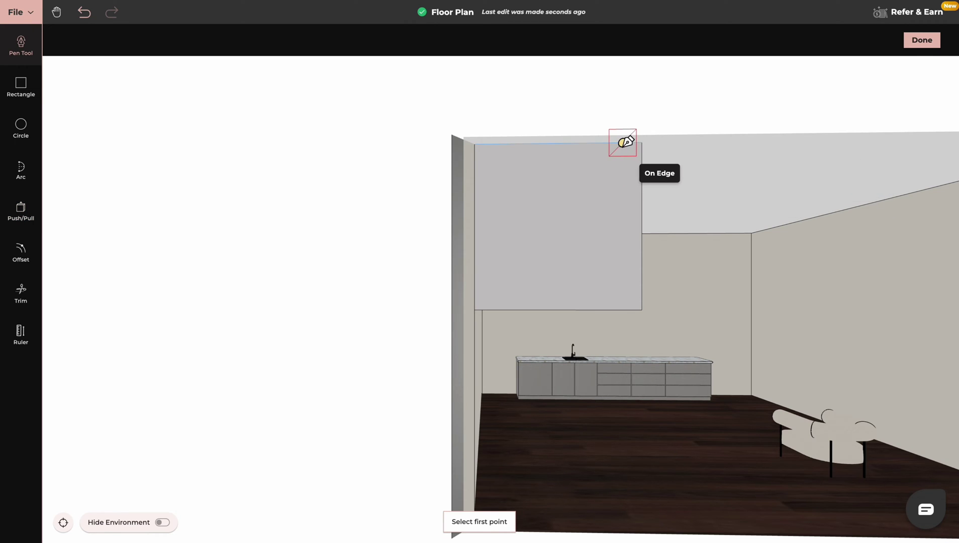
pyautogui.click(637, 142)
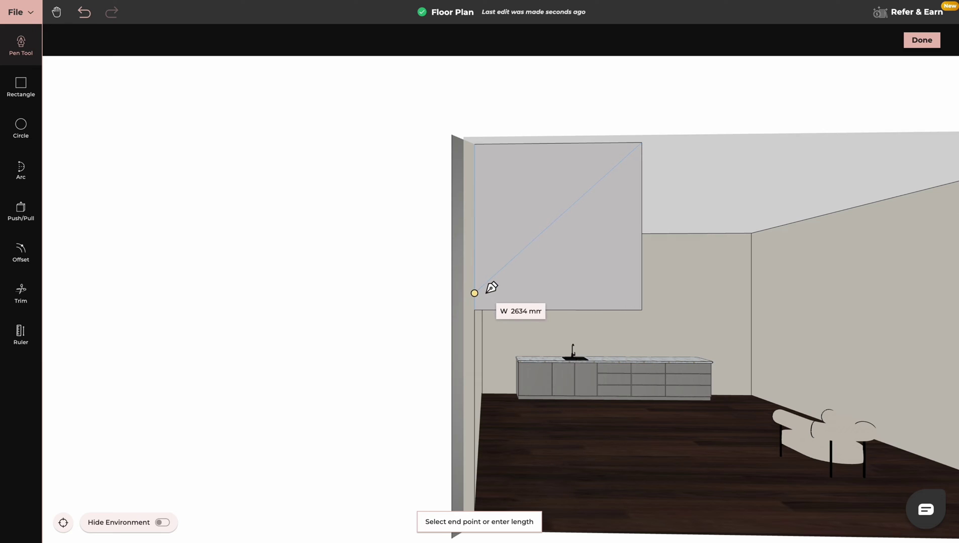
pyautogui.click(475, 310)
pyautogui.press('Escape')
pyautogui.moveTo(603, 317); pyautogui.dragTo(535, 315, button='middle')
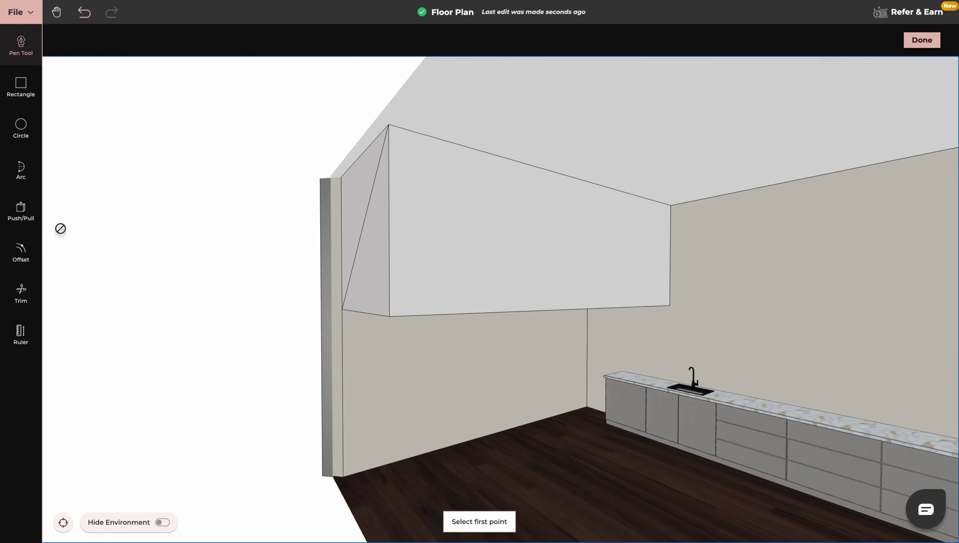
# Push the lower triangle face through to remove it, leaving a sloped wedge
pyautogui.click(12, 215)
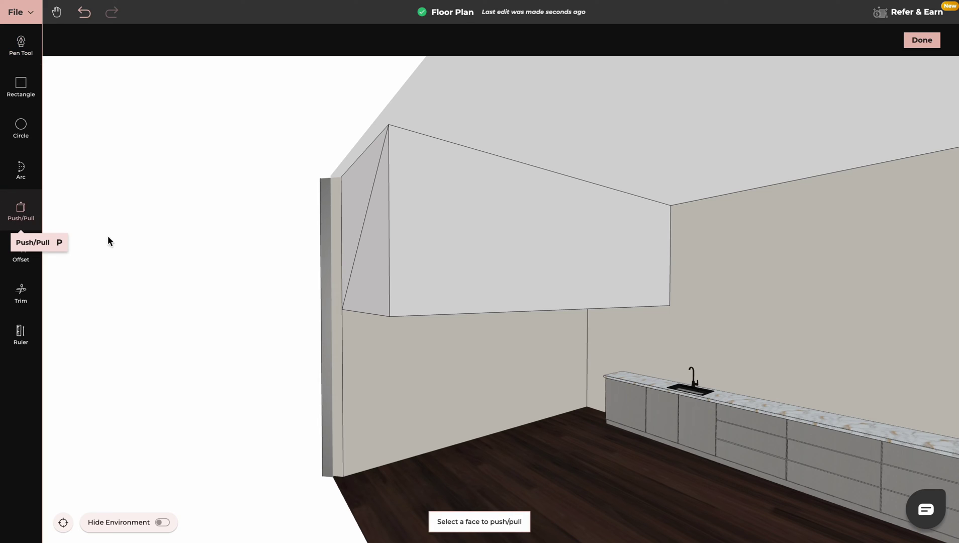
pyautogui.click(377, 282)
pyautogui.click(702, 270)
pyautogui.press('Escape')
pyautogui.scroll(-3, 471, 319)
pyautogui.scroll(-3, 524, 323)
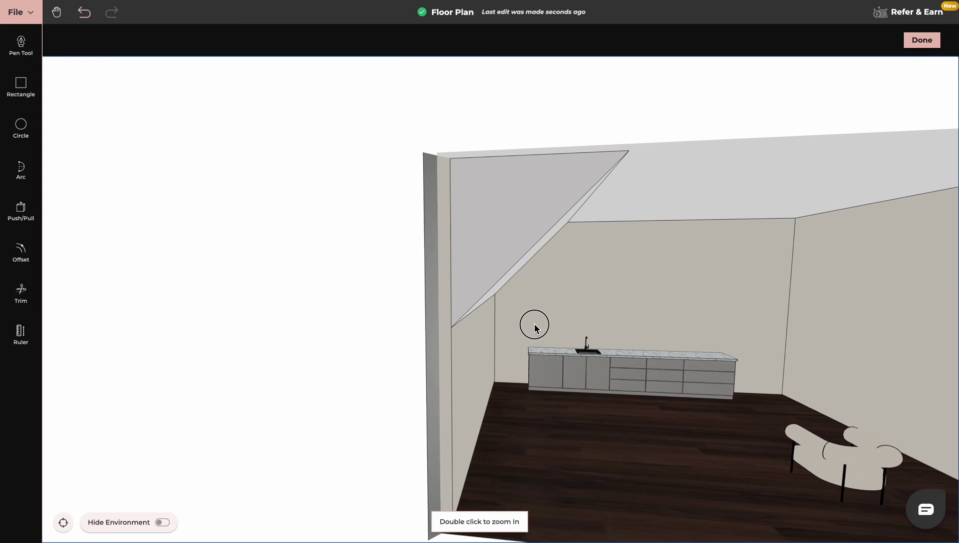
# Finish the custom product and widen the triangular panel rightward and downward
pyautogui.click(921, 41)
pyautogui.click(542, 230)
pyautogui.click(445, 39)
pyautogui.moveTo(589, 258); pyautogui.dragTo(648, 251)
pyautogui.moveTo(564, 304); pyautogui.dragTo(567, 321)
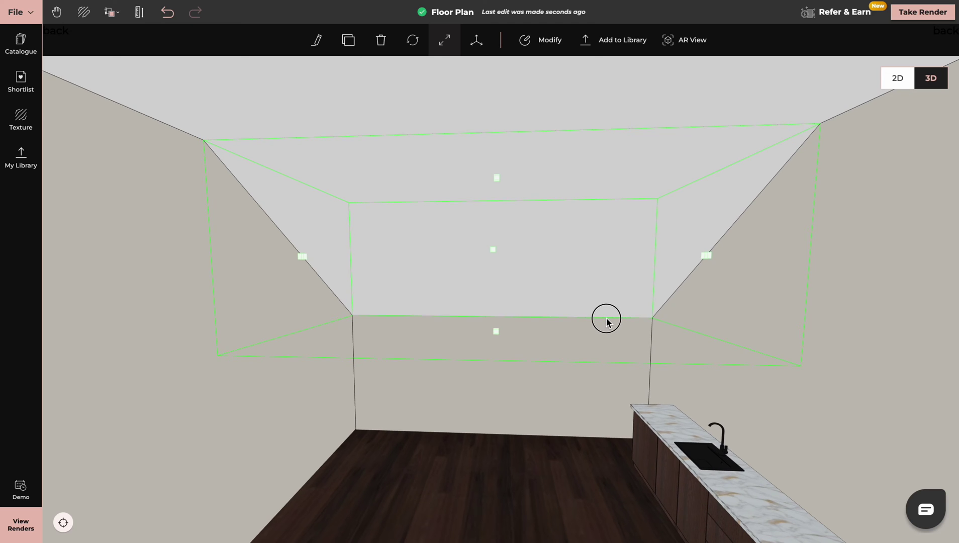
# Reopen the panel for modification and draw two skylight rectangles on it
pyautogui.click(537, 43)
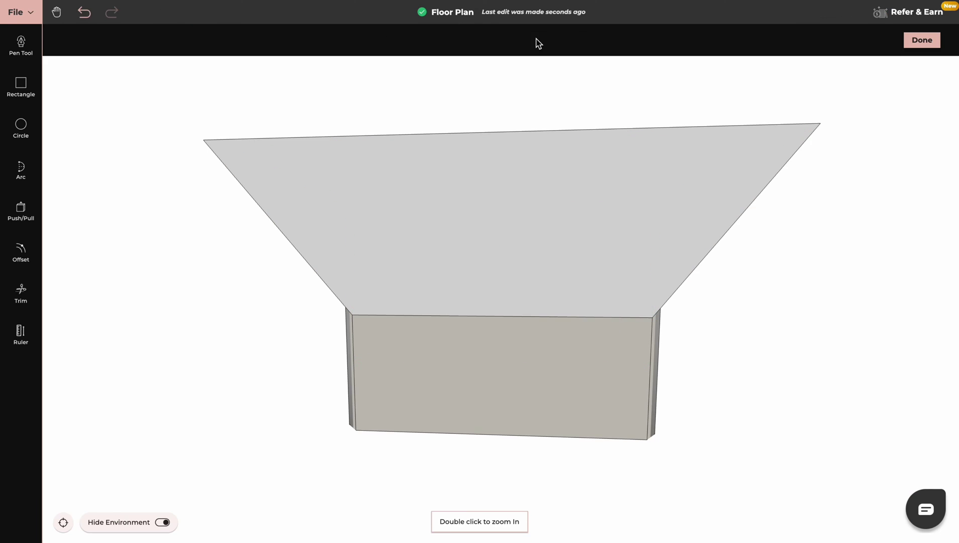
pyautogui.press('r')
pyautogui.click(409, 188)
pyautogui.click(488, 267)
pyautogui.click(586, 268)
# Offset both skylight outlines inward by 5 to form frames
pyautogui.click(21, 251)
pyautogui.click(449, 237)
pyautogui.click(533, 234)
pyautogui.write('5')
pyautogui.press('Return')
pyautogui.moveTo(537, 232)
pyautogui.mouseDown(button='middle')
pyautogui.moveTo(148, 313)
pyautogui.moveTo(632, 244)
pyautogui.mouseUp(button='middle')
# Push both skylight openings through the panel and finish the custom product
pyautogui.press('p')
pyautogui.click(569, 233)
pyautogui.click(597, 263)
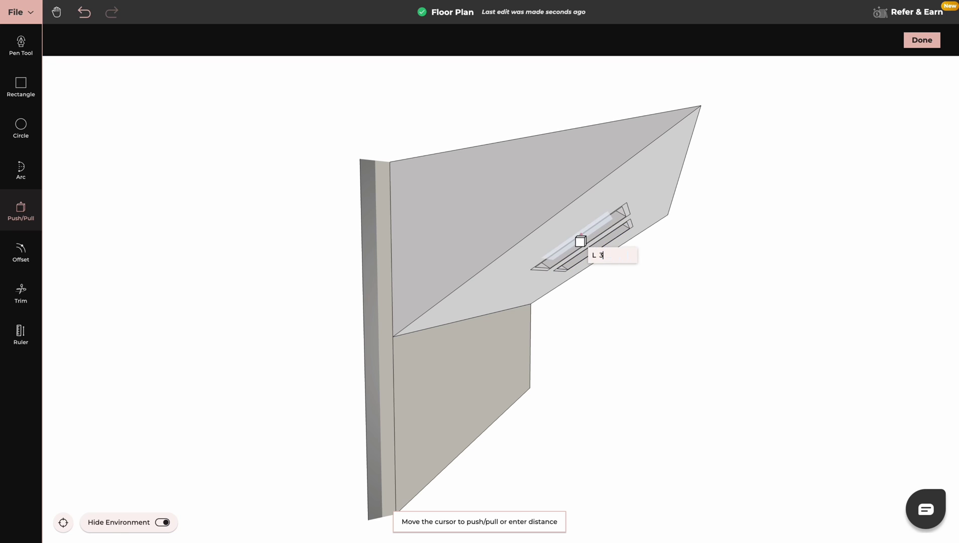
pyautogui.click(577, 242)
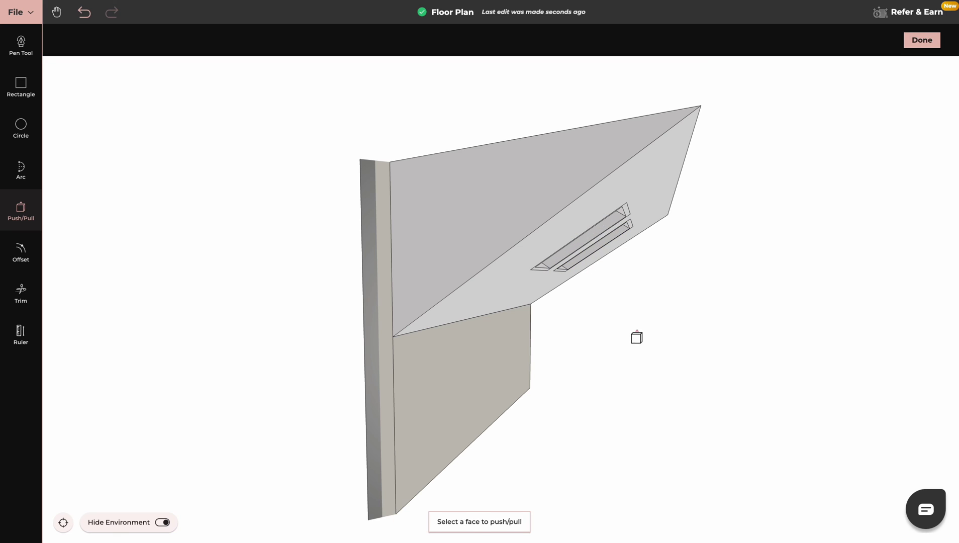
pyautogui.click(922, 41)
pyautogui.moveTo(775, 220); pyautogui.dragTo(686, 222)
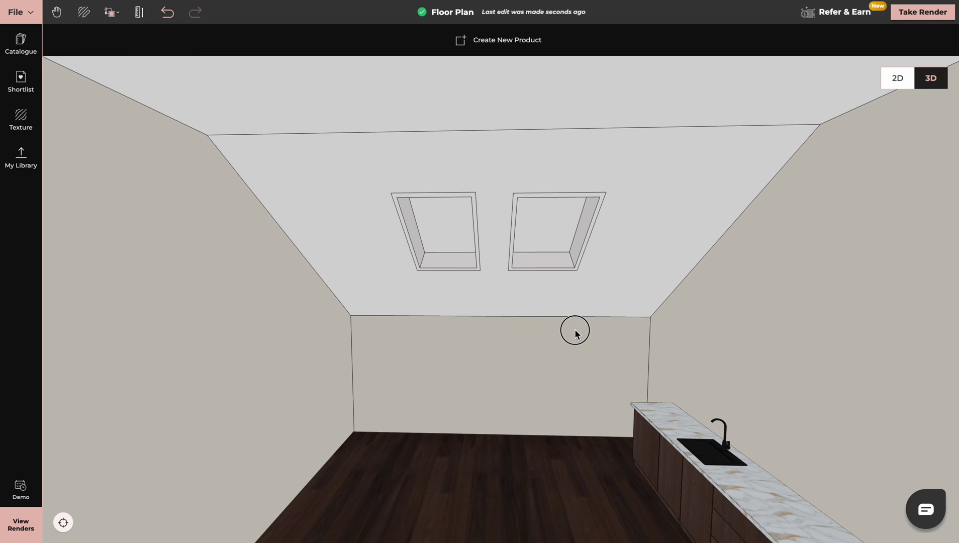
pyautogui.moveTo(574, 332)
pyautogui.mouseDown()
pyautogui.moveTo(574, 319)
pyautogui.moveTo(587, 325)
pyautogui.mouseUp()
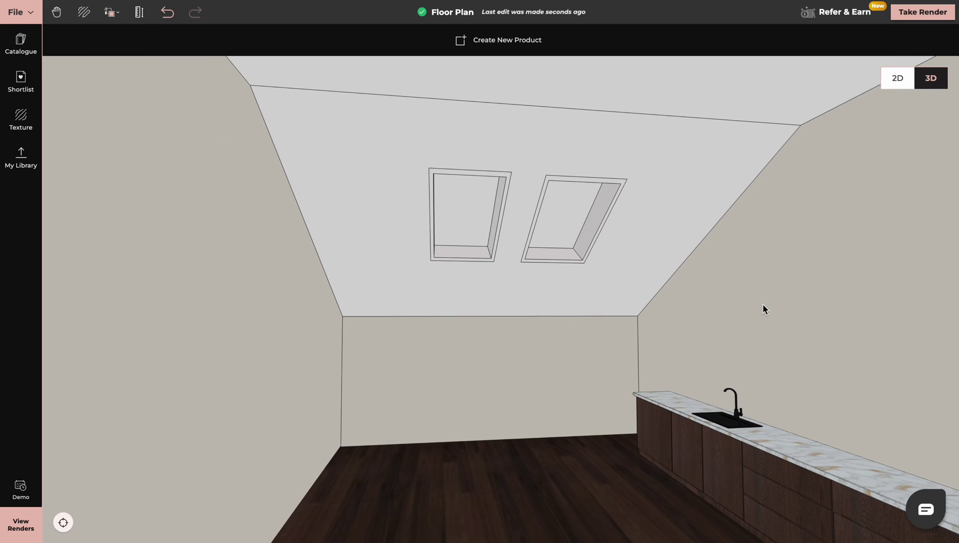
pyautogui.moveTo(762, 308); pyautogui.dragTo(680, 317)
pyautogui.moveTo(586, 333); pyautogui.dragTo(649, 326)
pyautogui.moveTo(801, 307)
pyautogui.mouseDown()
pyautogui.moveTo(649, 301)
pyautogui.moveTo(693, 301)
pyautogui.moveTo(653, 294)
pyautogui.mouseUp()
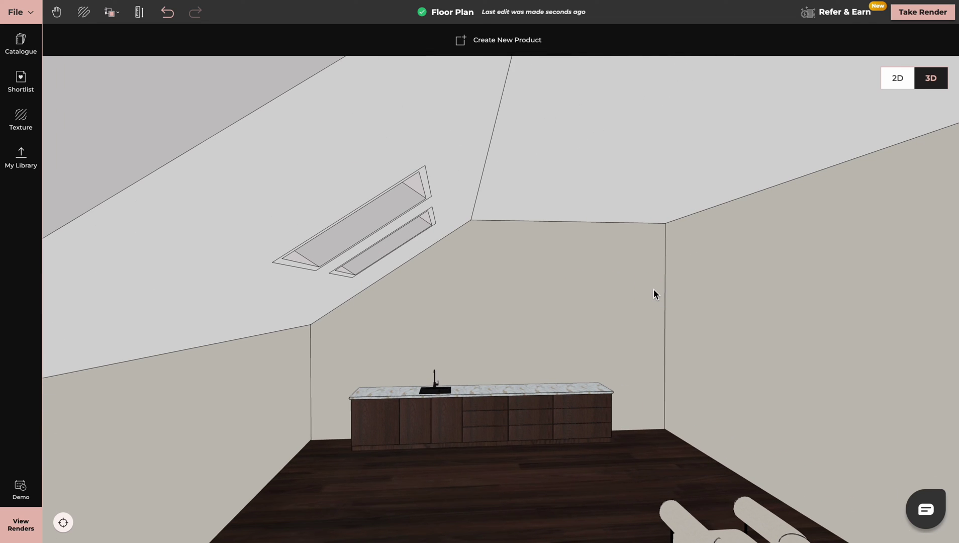